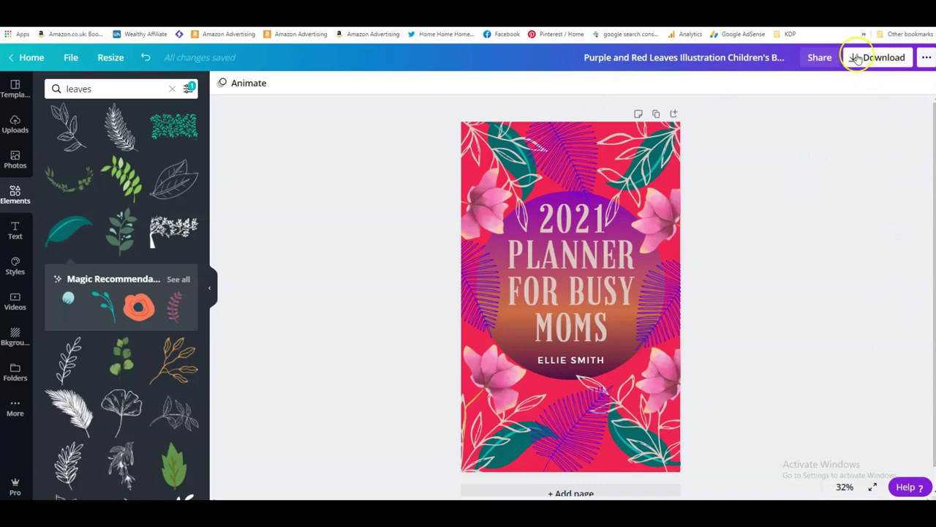
Download the planner cover as a JPG with quality 99 and return to the design.
left_click(840, 129)
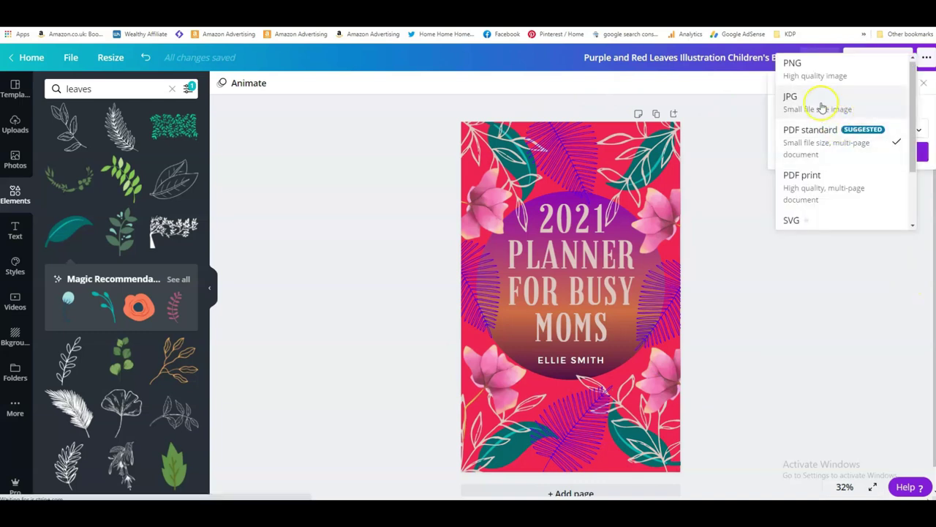
left_click(819, 102)
left_click_drag(887, 193, 898, 190)
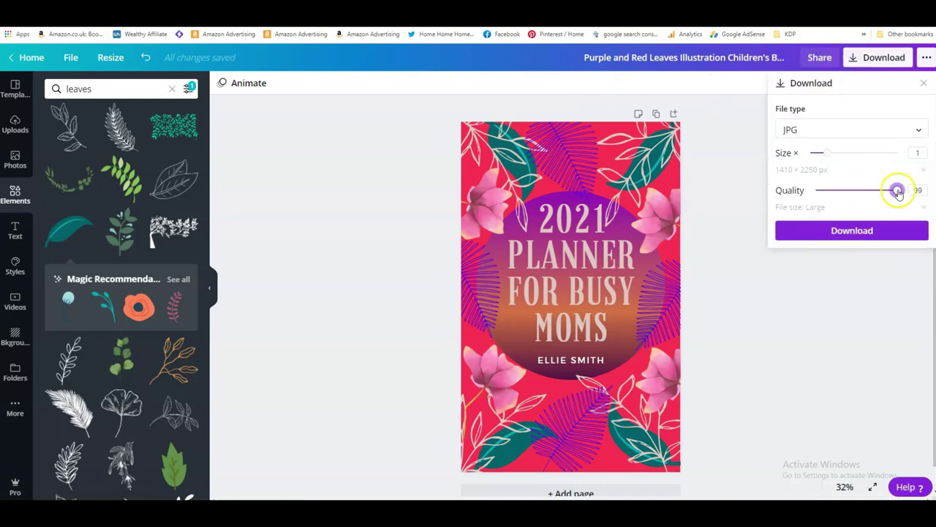
left_click(868, 228)
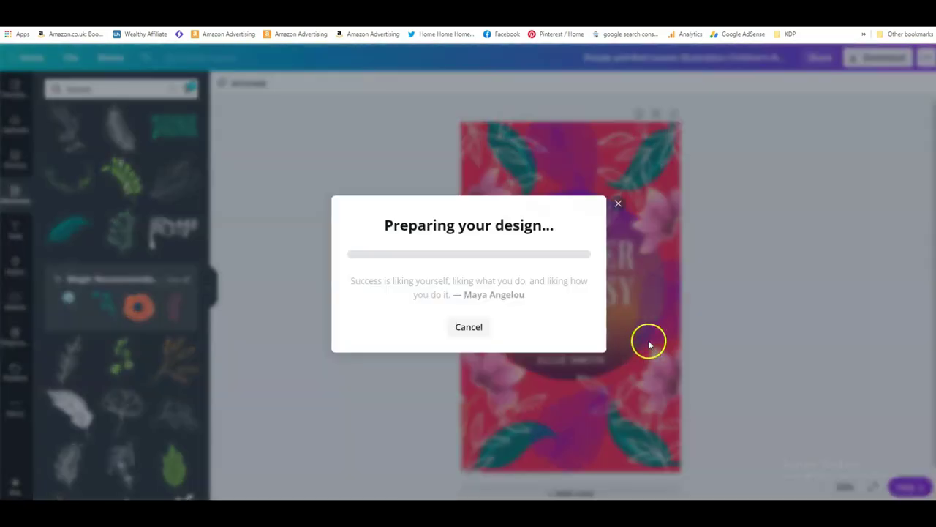
left_click(618, 163)
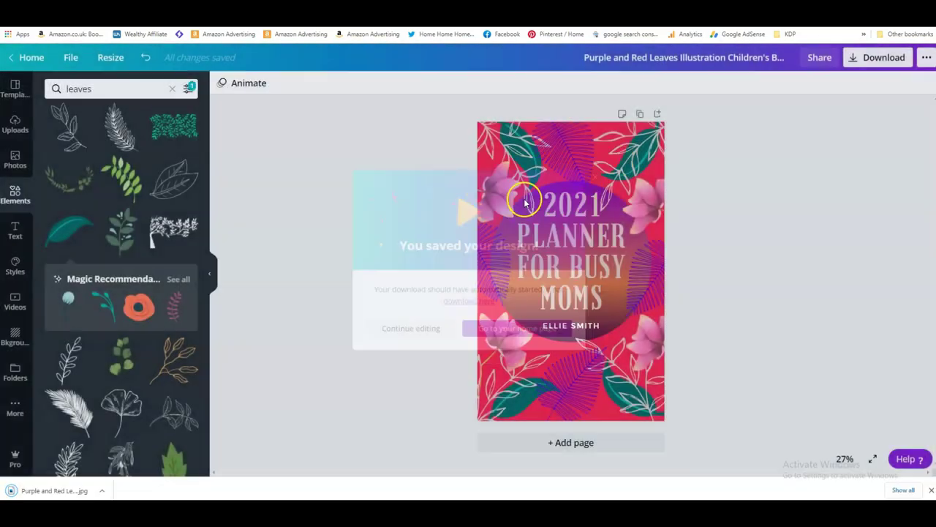
Upload the downloaded planner cover JPG to the uploaded images.
left_click(14, 125)
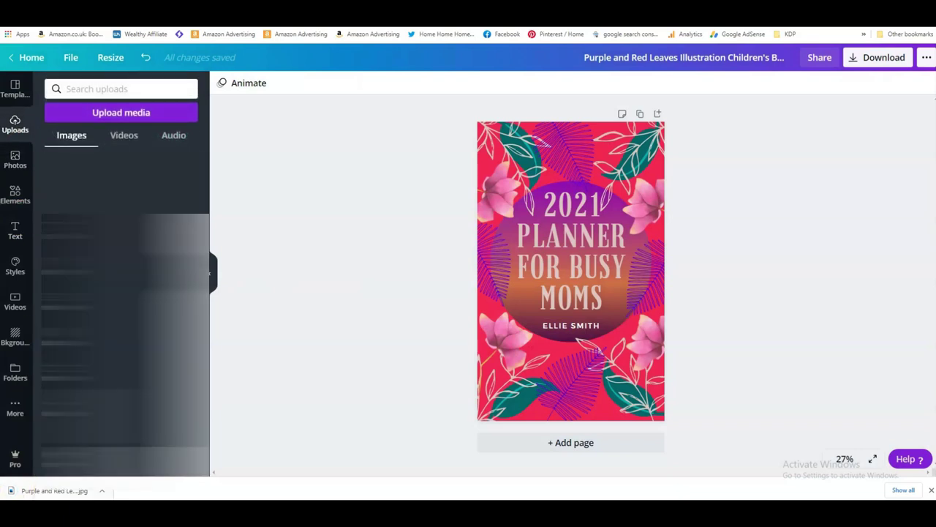
left_click_drag(34, 494, 409, 186)
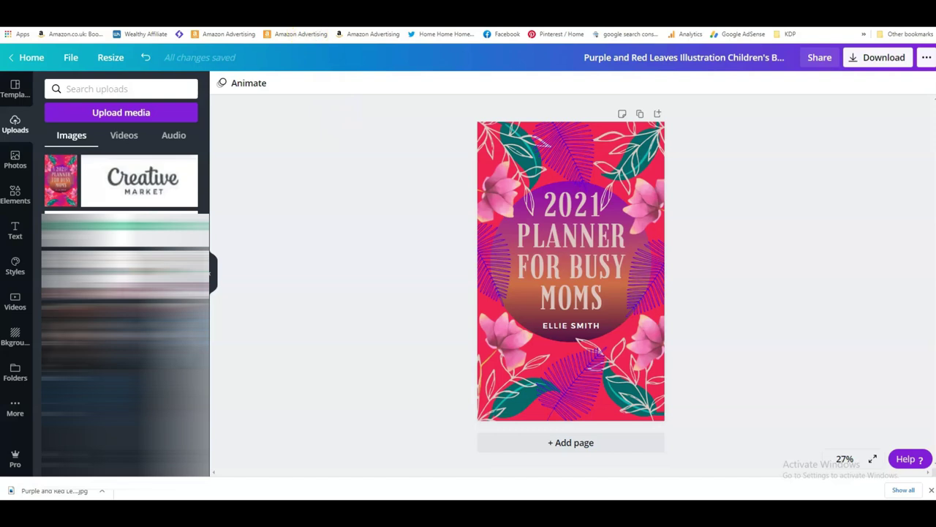
In Tangent Templates' KDP Helper, calculate dimensions for an 8.5 x 11 book with 120 pages, white paper and interior bleed.
key("ctrl+Tab")
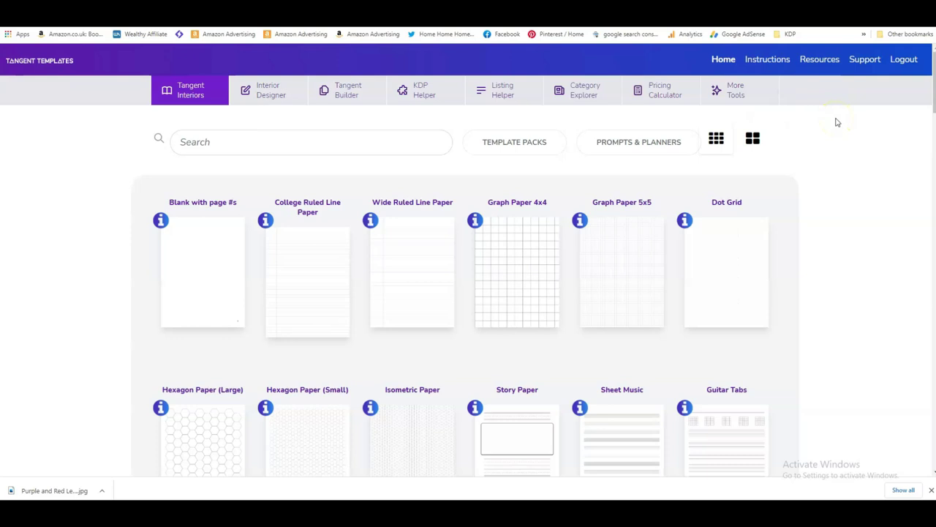
left_click(425, 90)
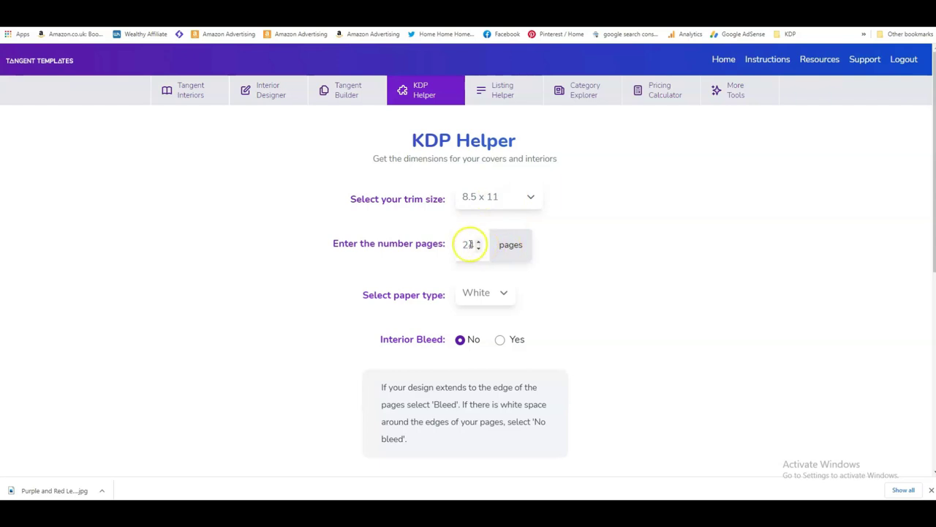
left_click_drag(457, 244, 508, 243)
key("BackSpace")
type("2")
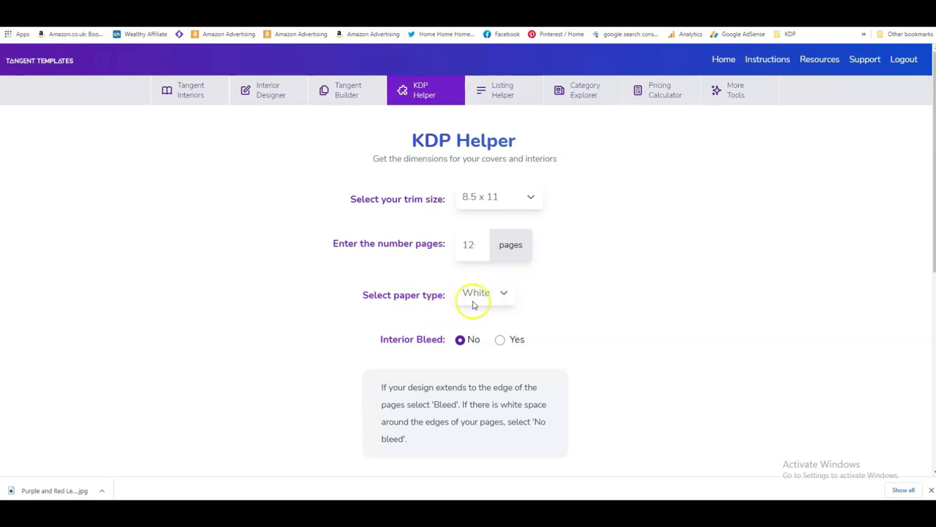
left_click(503, 293)
left_click(483, 313)
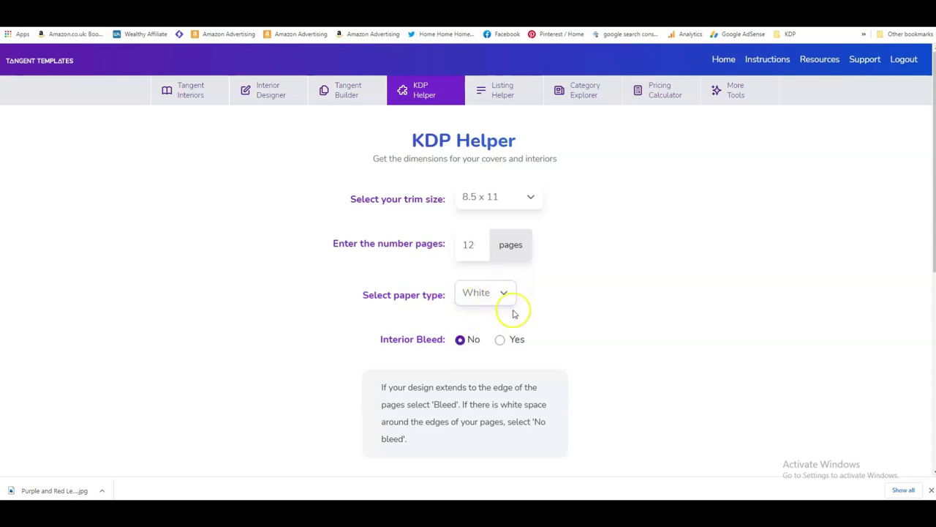
scroll(587, 299, "down", 1)
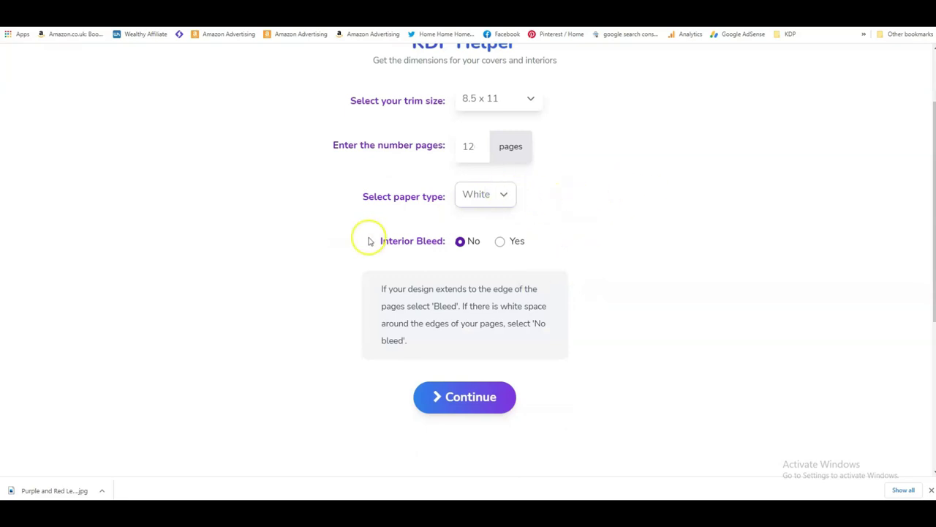
left_click(500, 242)
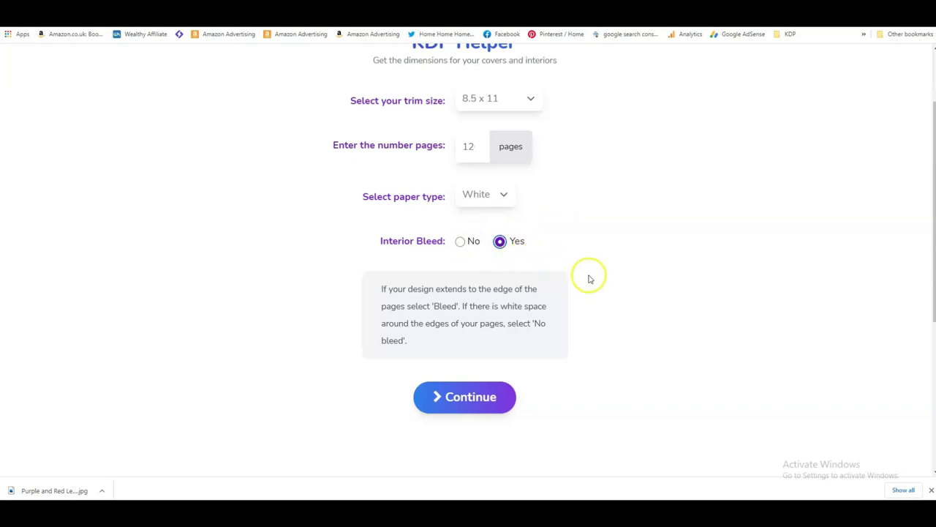
left_click(482, 401)
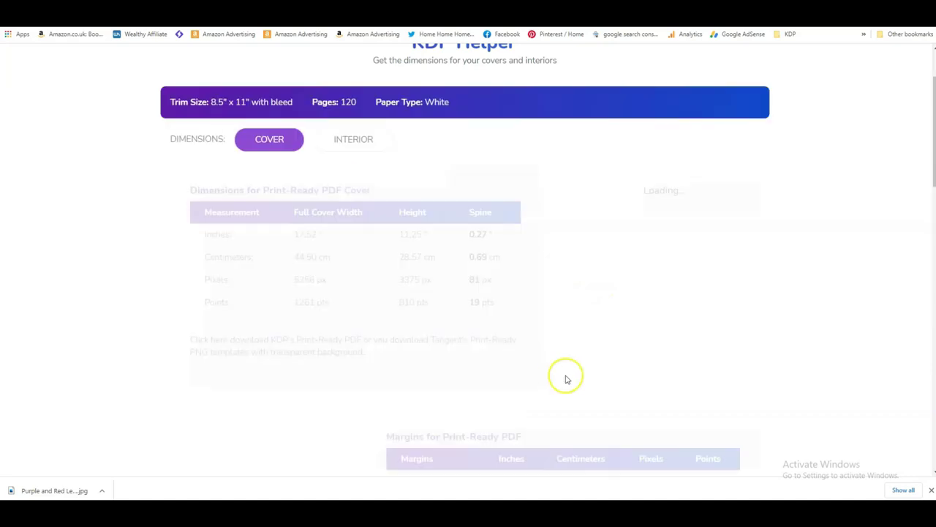
Examine the print-ready cover width, height and spine, and the dimensions recommended for Canva and the other design programs.
scroll(825, 229, "down", 3)
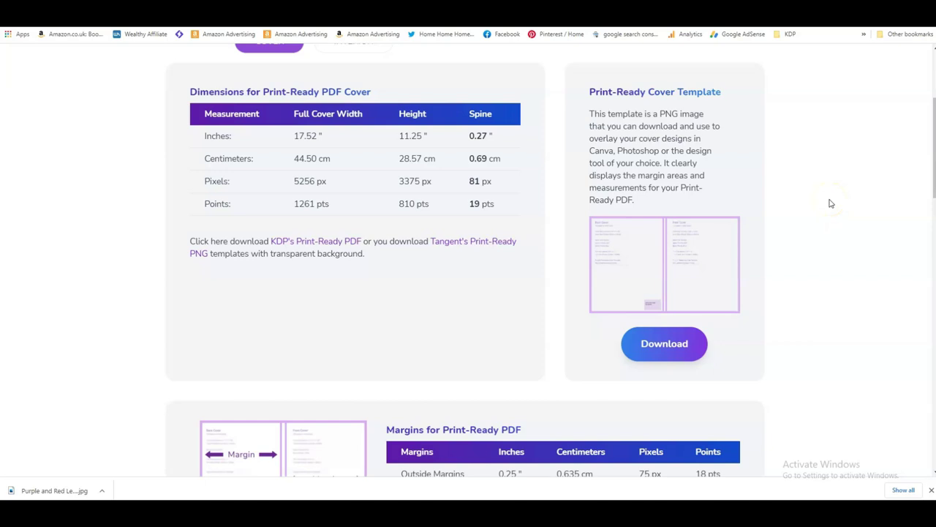
scroll(88, 249, "up", 2)
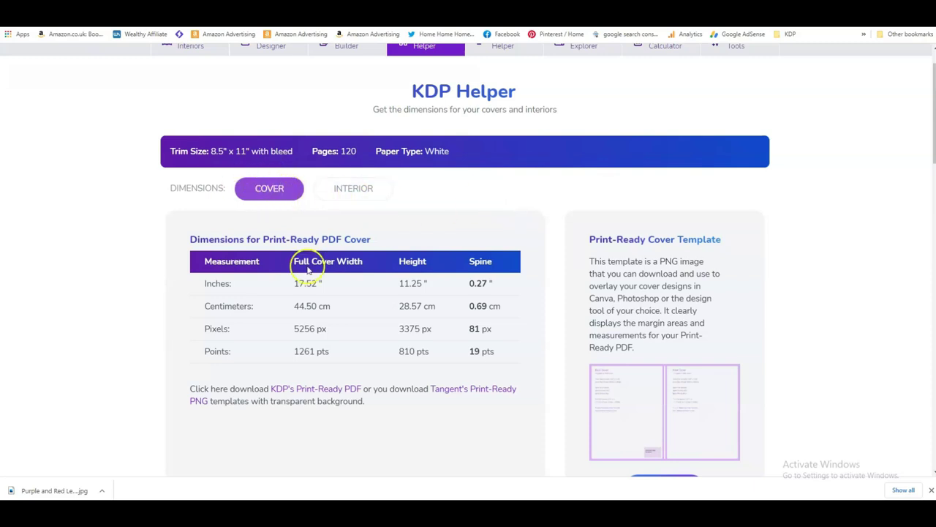
scroll(562, 214, "down", 2)
scroll(563, 217, "down", 8)
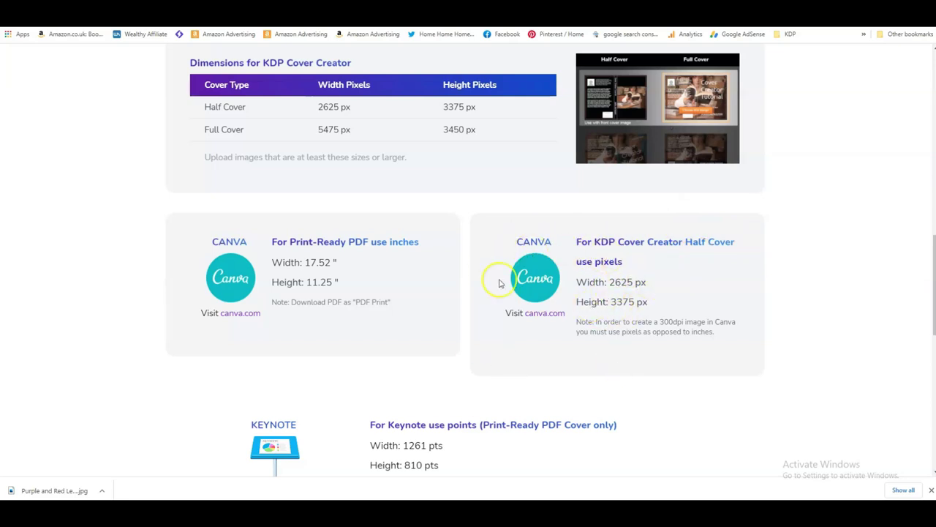
scroll(659, 420, "down", 2)
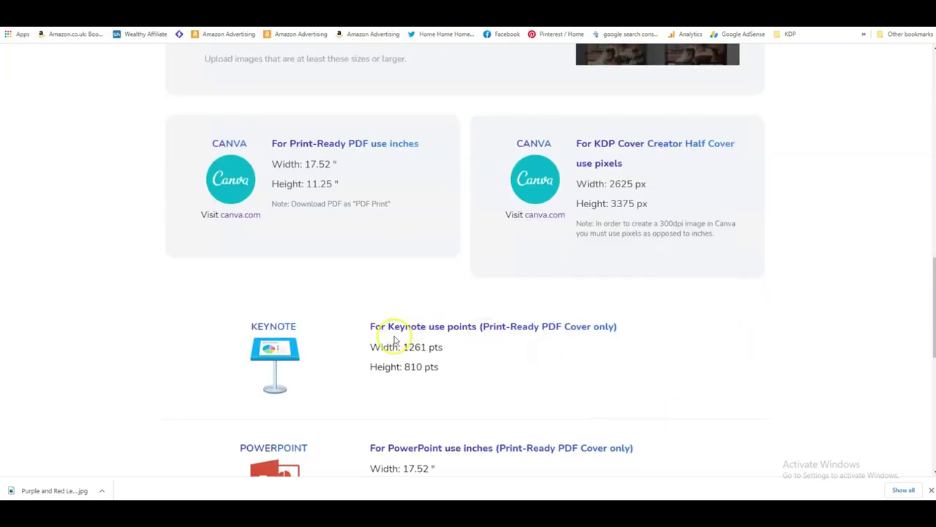
scroll(612, 358, "down", 1)
scroll(476, 378, "down", 1)
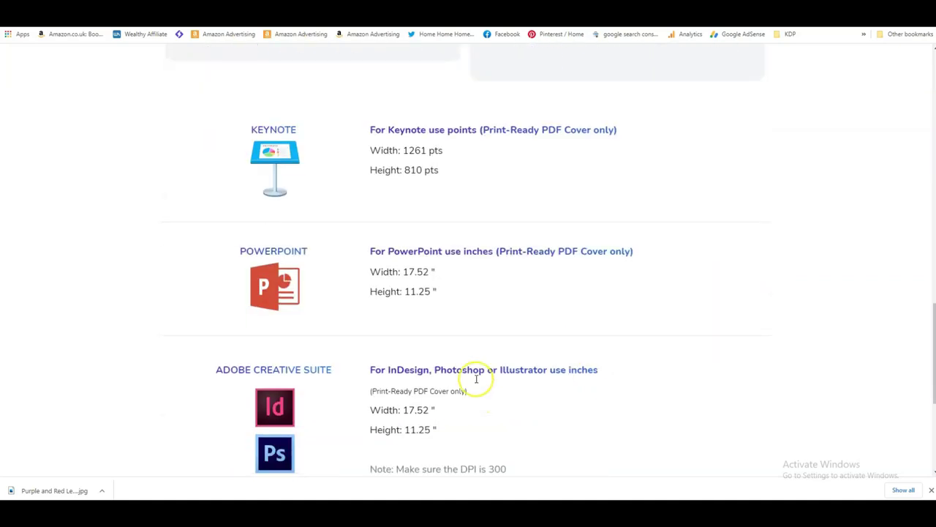
scroll(713, 377, "down", 2)
scroll(641, 330, "down", 1)
scroll(650, 329, "up", 6)
scroll(819, 311, "up", 2)
scroll(805, 328, "down", 1)
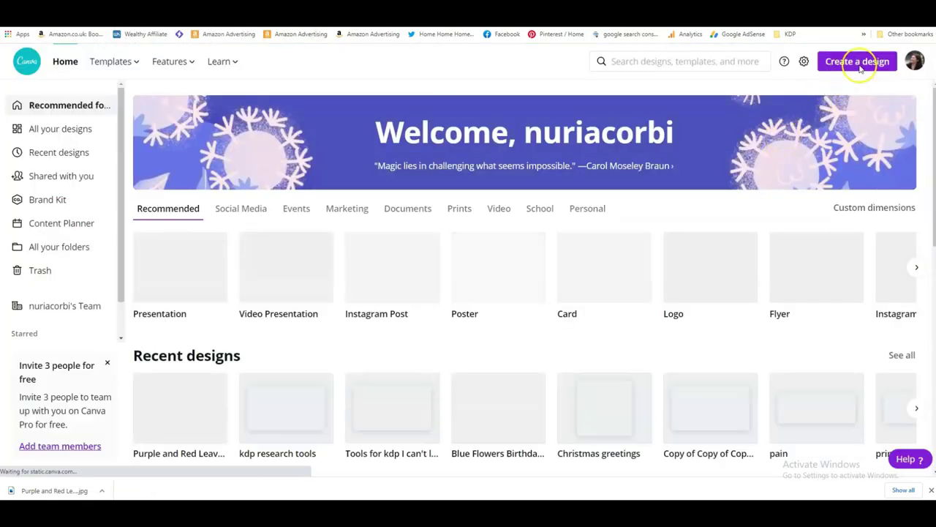
In Canva, create a new design with custom dimensions of 17.52 x 11.25 in.
left_click(857, 61)
left_click(793, 109)
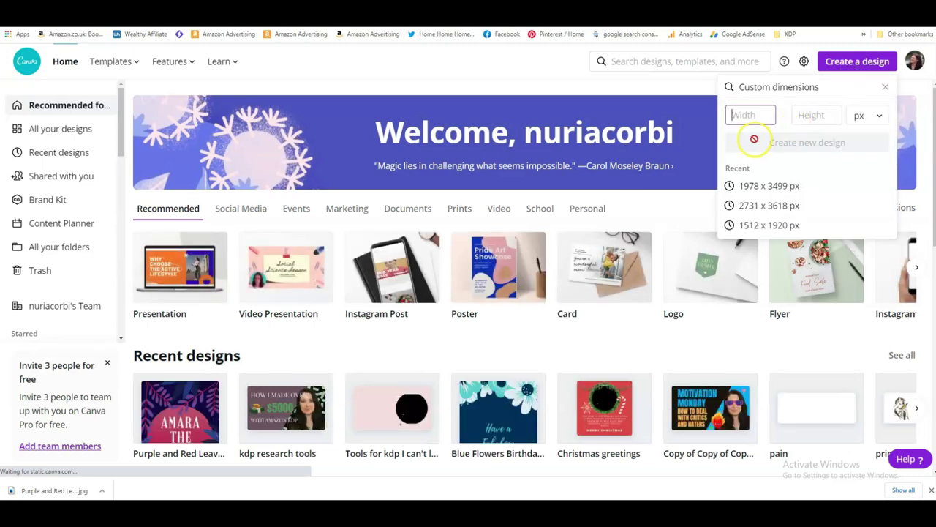
left_click(879, 117)
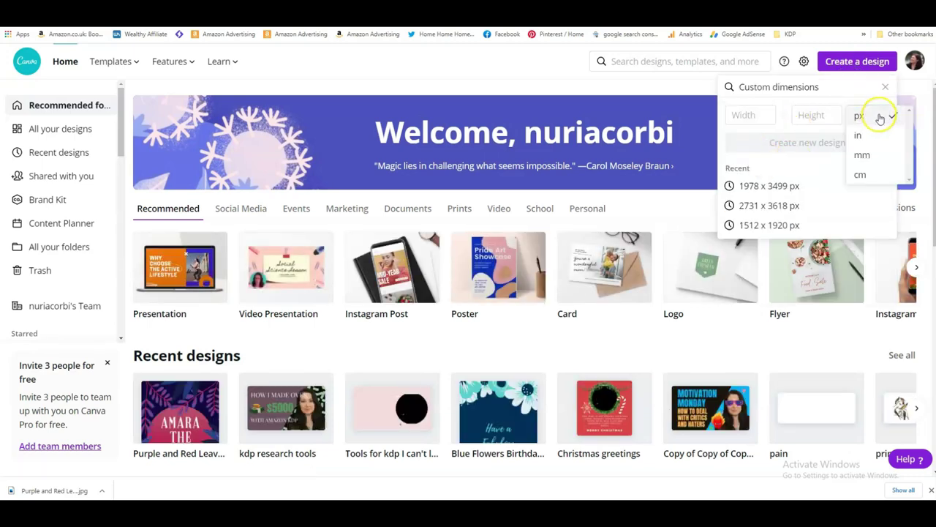
left_click(869, 137)
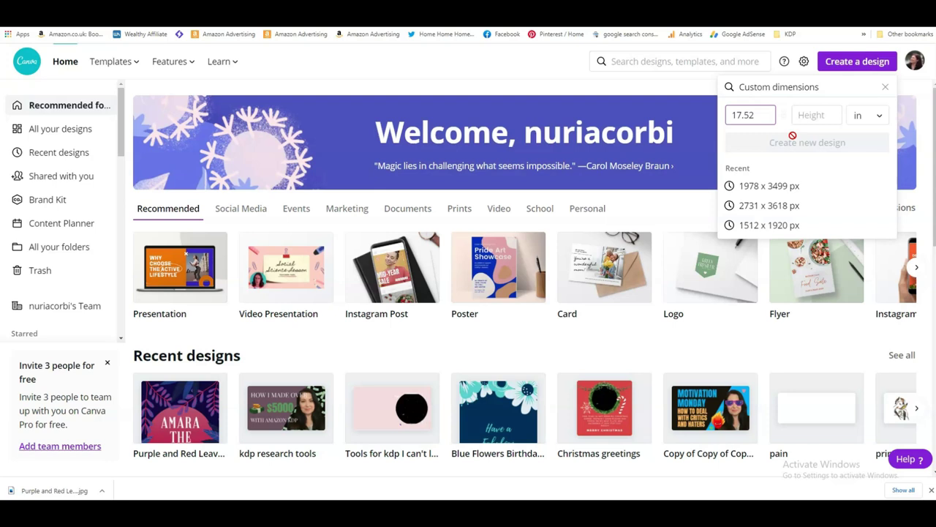
left_click(805, 115)
type("11.25")
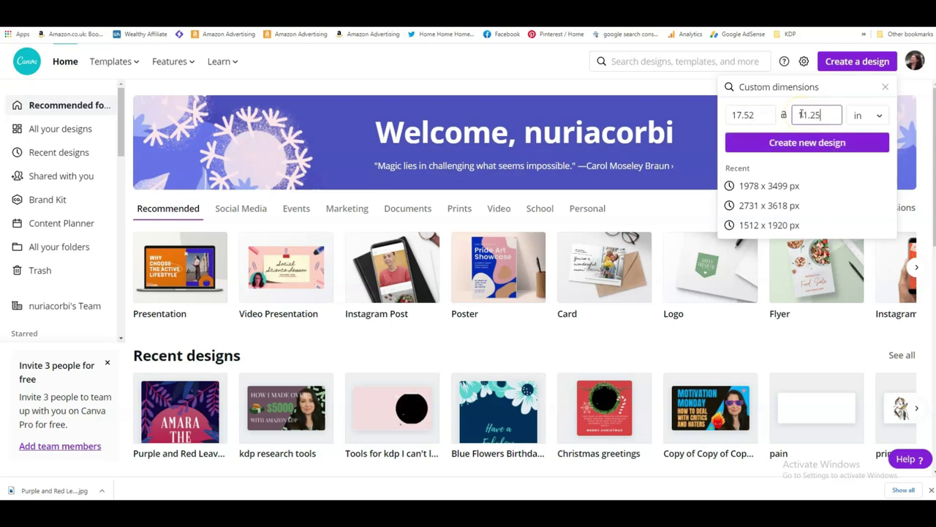
left_click(830, 144)
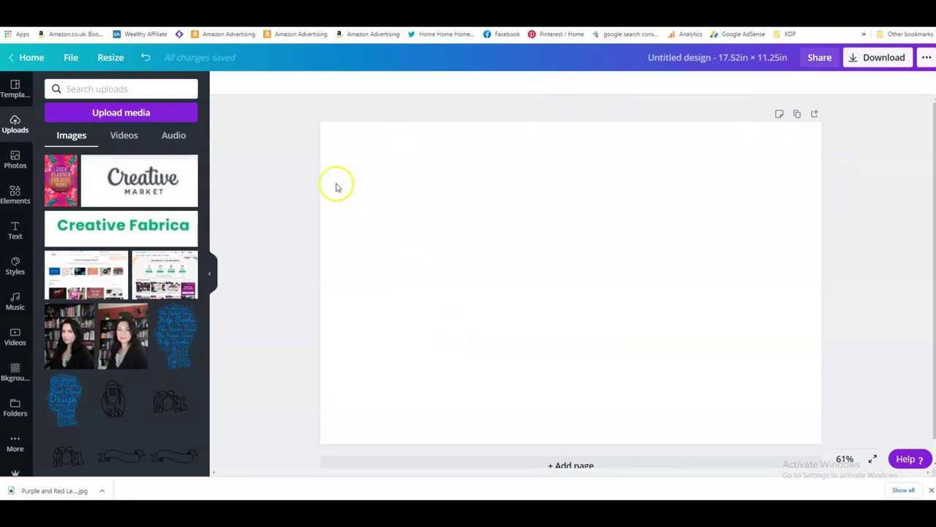
Place the uploaded planner cover on the right half of the page and enlarge it to nearly the full page height.
left_click(61, 187)
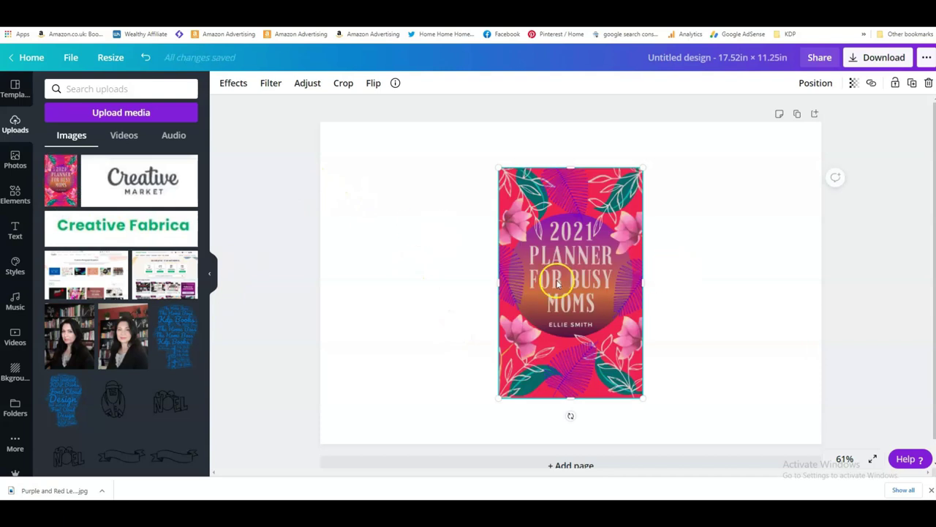
left_click_drag(557, 284, 638, 289)
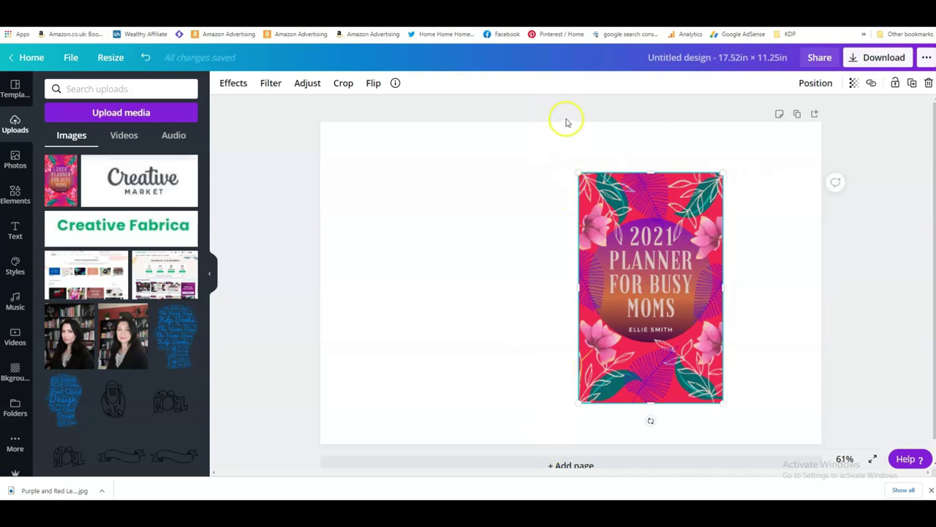
left_click_drag(662, 306, 695, 300)
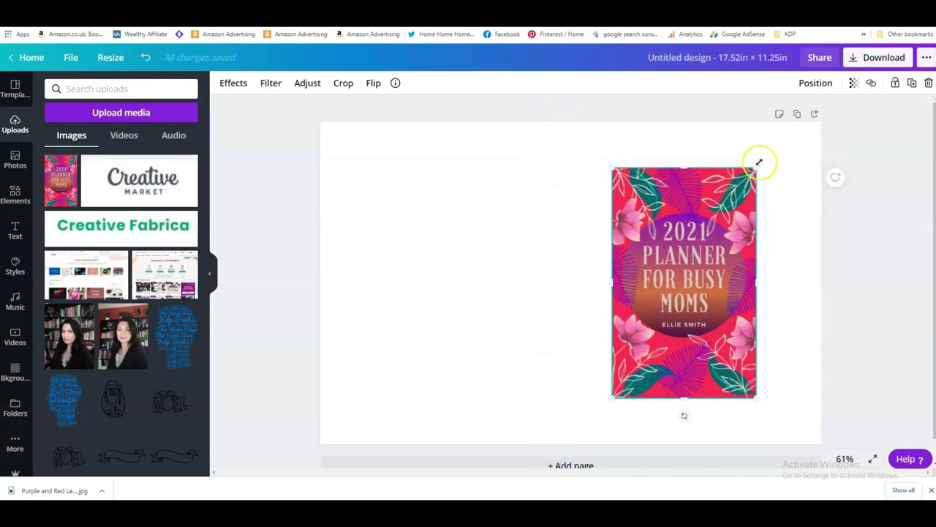
left_click_drag(759, 163, 797, 143)
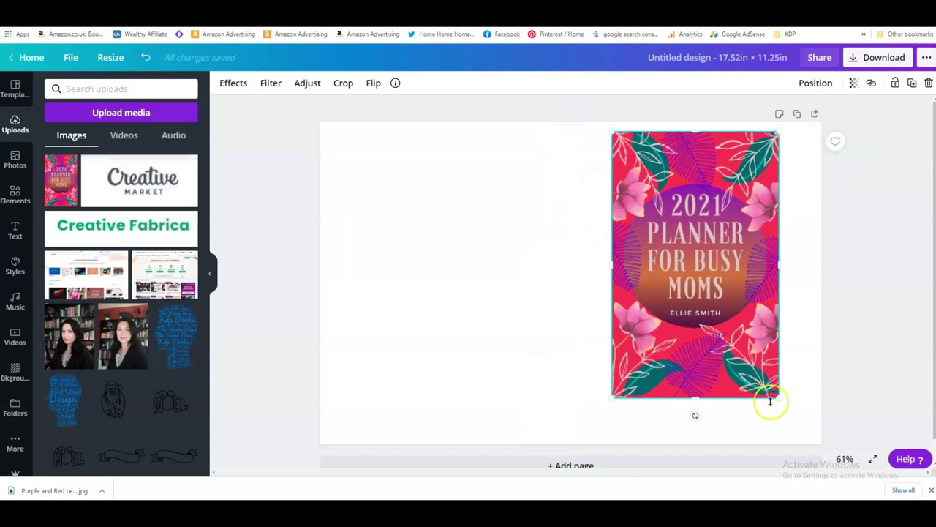
left_click_drag(781, 400, 798, 430)
left_click_drag(724, 331, 709, 328)
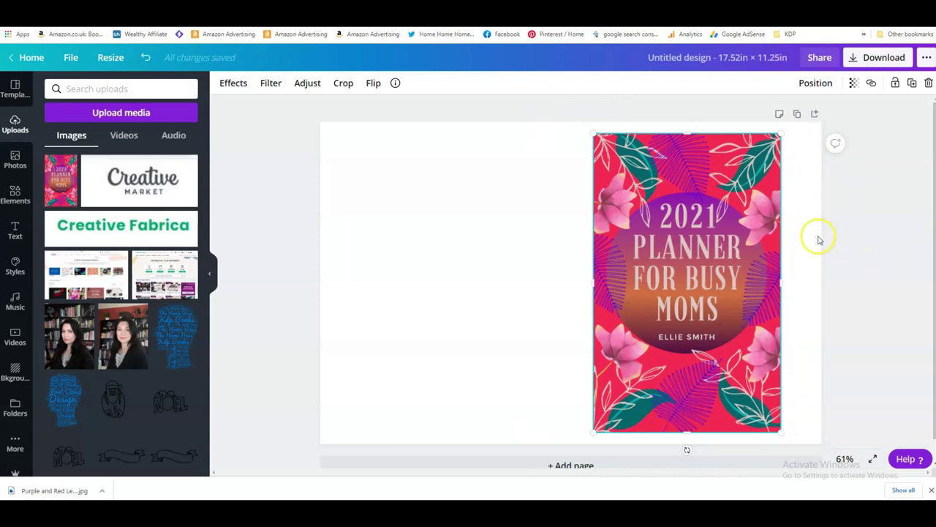
Set the page background to the bright pinkish red from the cover's photo colours and nudge the cover image slightly to the right.
left_click(351, 141)
left_click(221, 83)
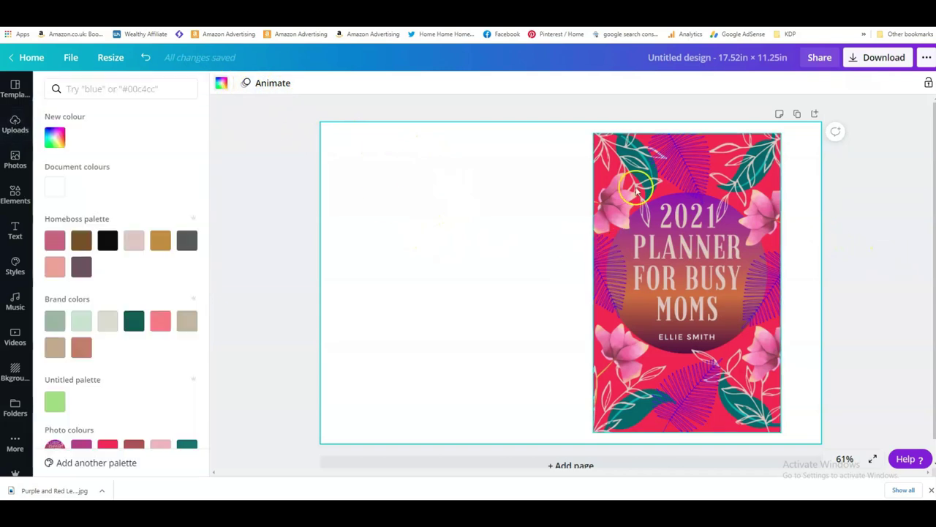
scroll(143, 397, "down", 1)
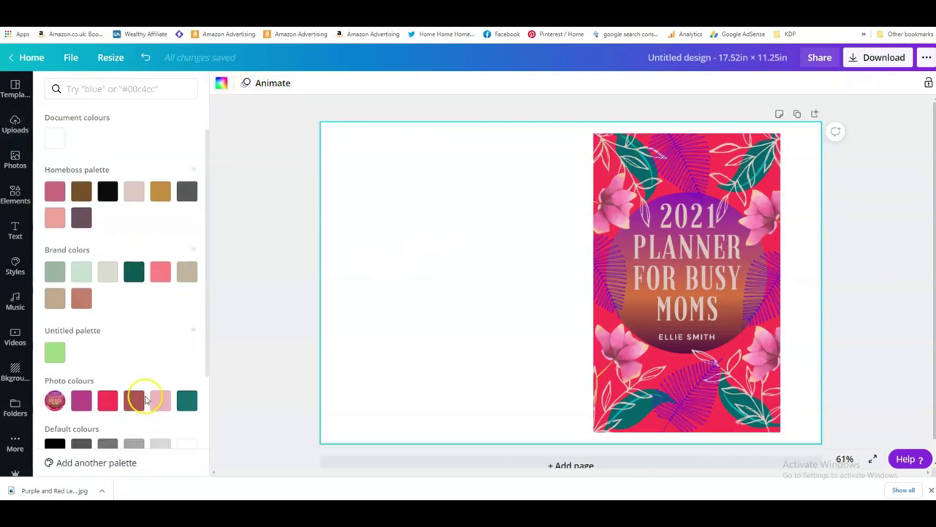
scroll(144, 397, "down", 1)
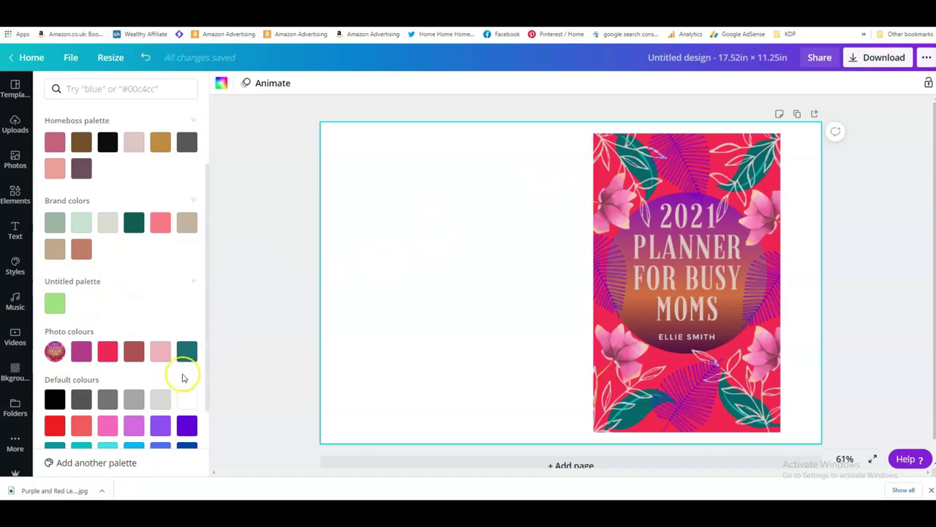
left_click(85, 351)
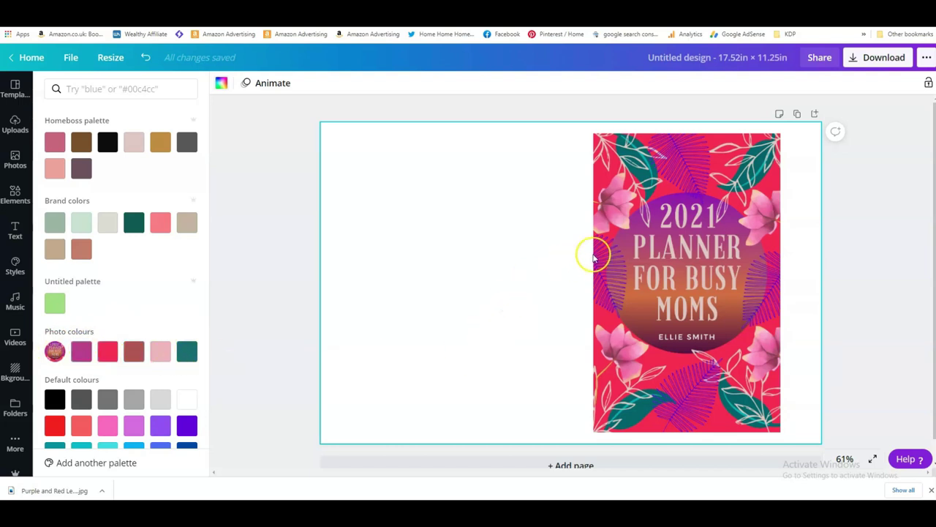
left_click(106, 352)
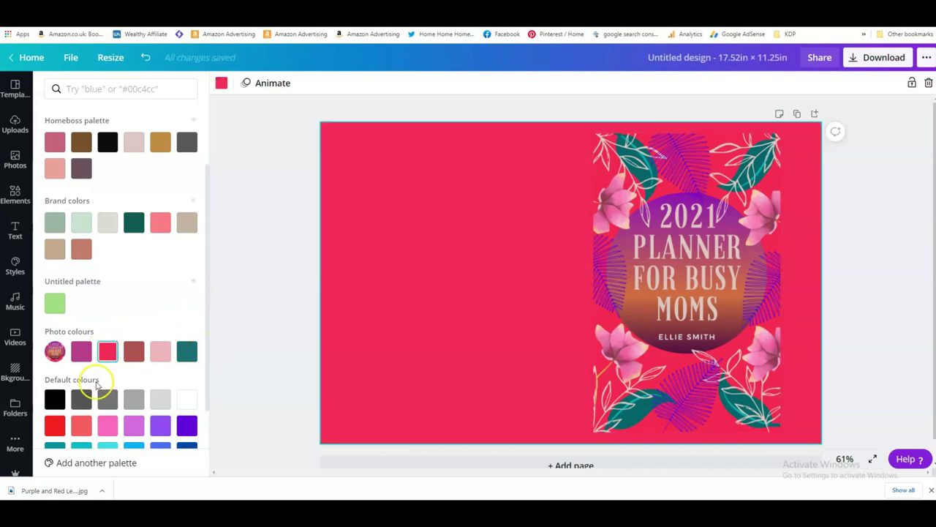
left_click_drag(654, 339, 661, 340)
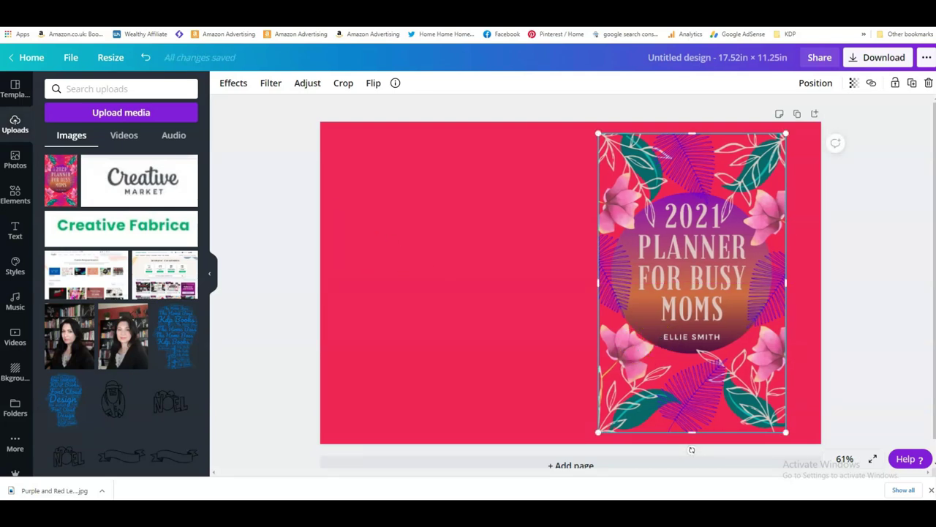
Download the print-ready cover template PNG from KDP Helper and upload it to Canva's images.
key("ctrl+Tab")
scroll(771, 325, "up", 8)
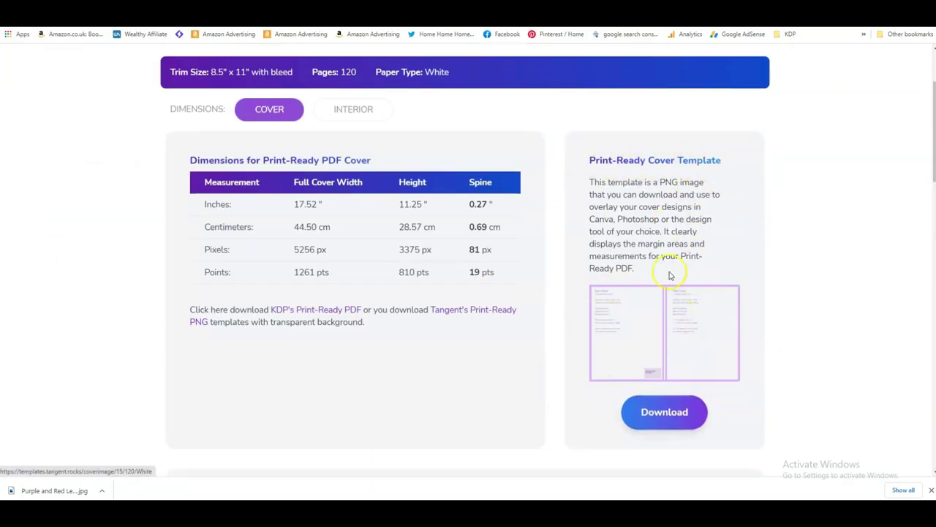
left_click(665, 415)
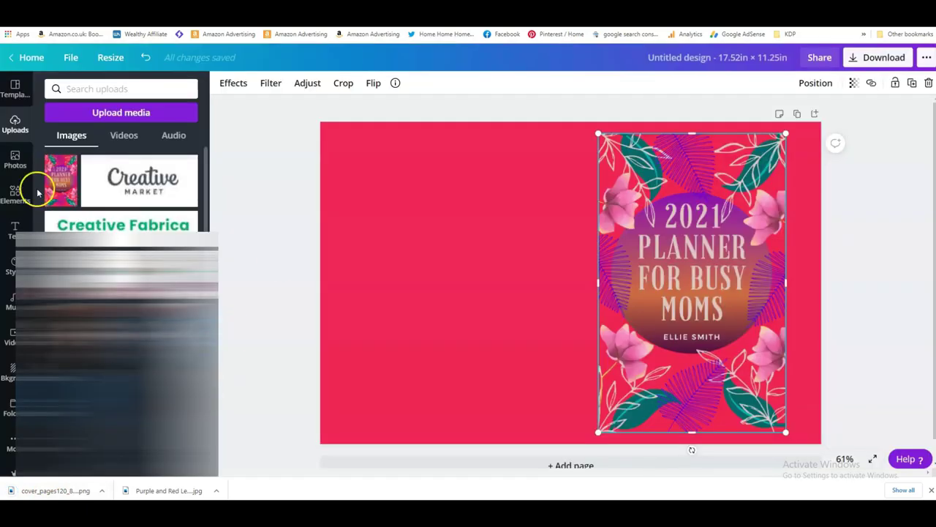
left_click_drag(59, 494, 118, 168)
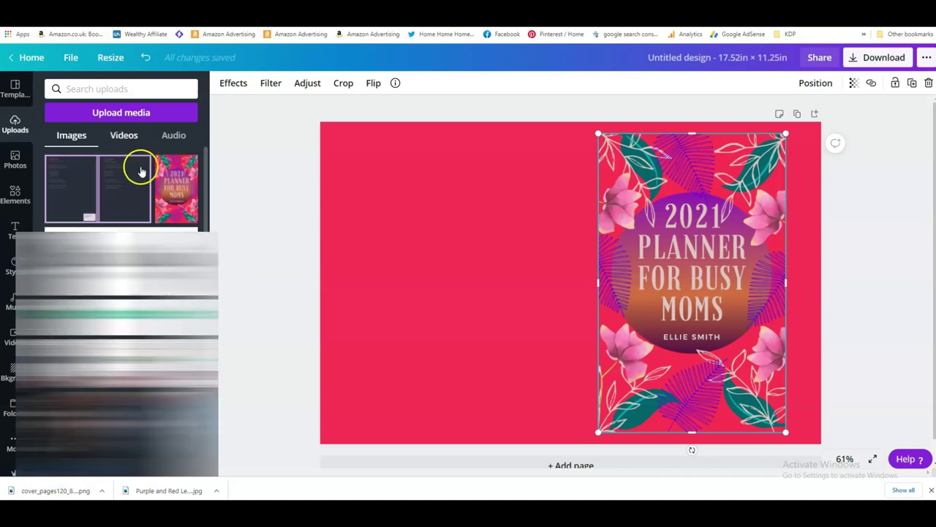
Place the uploaded print-ready template on the page and enlarge it to fill the full wraparound cover.
left_click(115, 195)
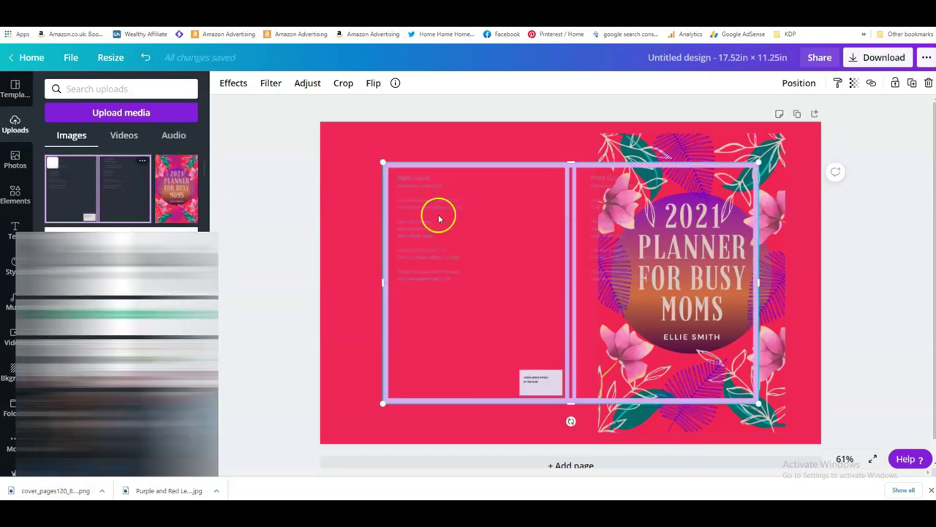
left_click_drag(380, 161, 322, 118)
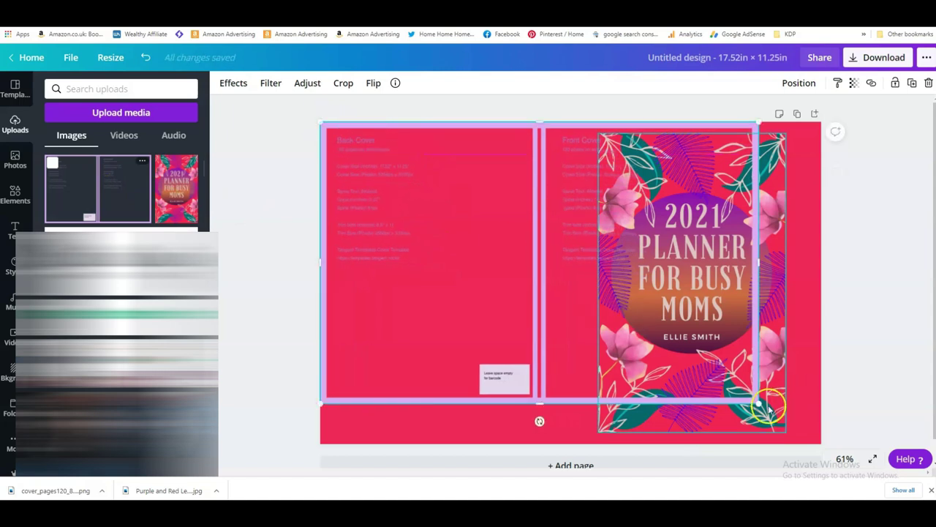
left_click_drag(759, 403, 830, 439)
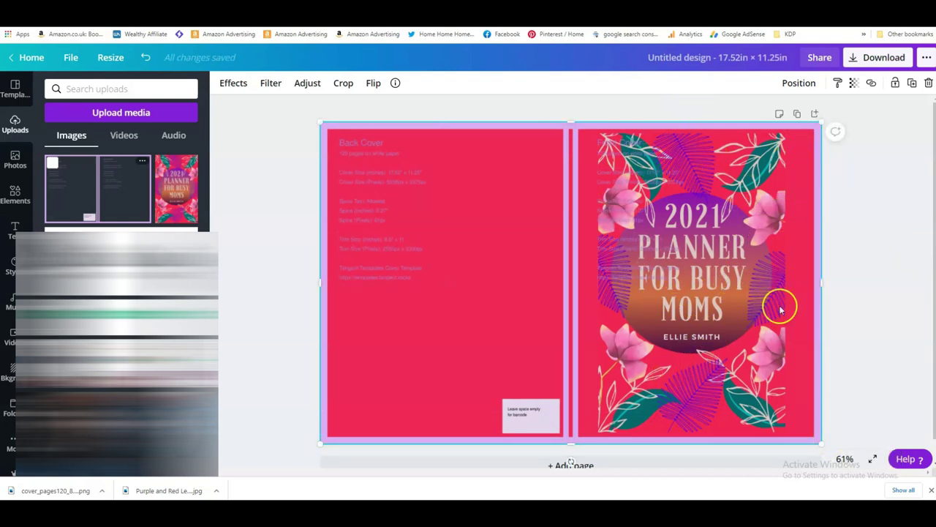
mouse_move(692, 385)
left_mouse_down()
mouse_move(710, 383)
mouse_move(694, 385)
left_mouse_up()
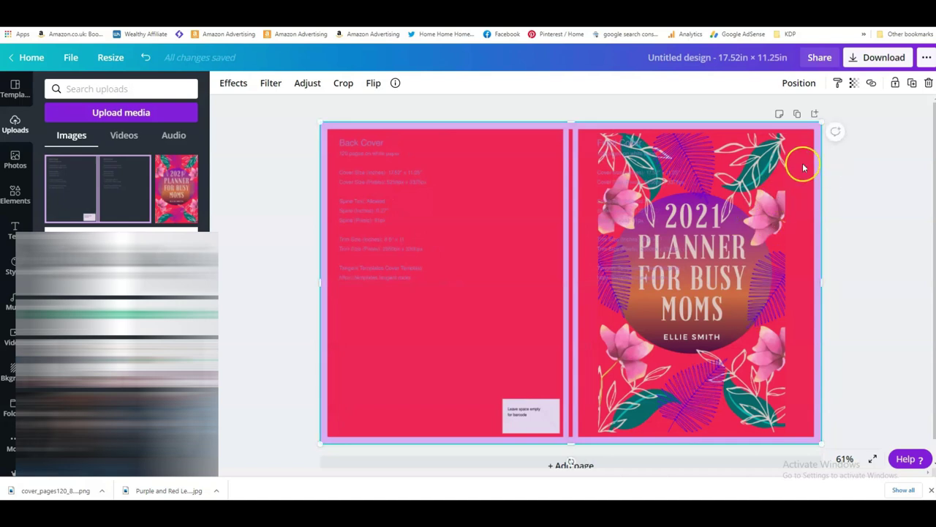
Send the template behind the planner cover image and nudge the cover slightly right within the front cover area.
left_click(799, 83)
left_click(849, 324)
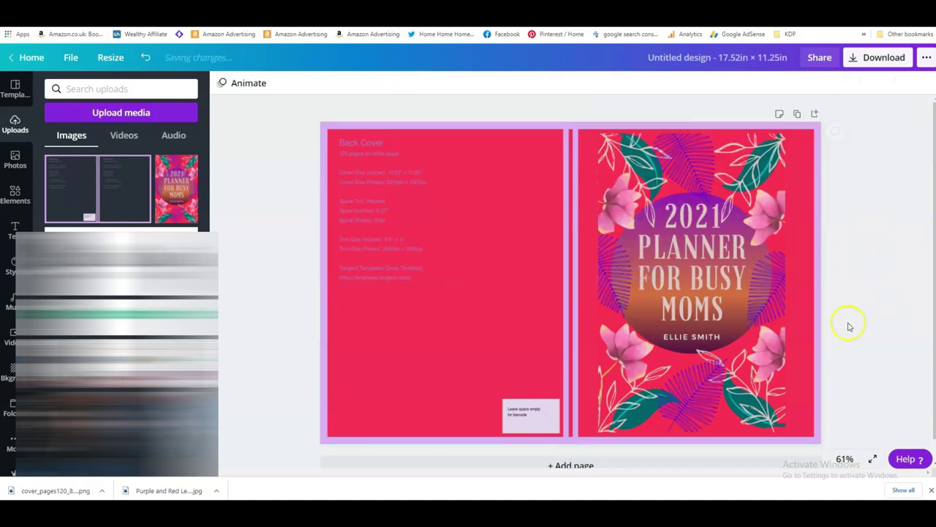
mouse_move(707, 262)
left_mouse_down()
mouse_move(710, 253)
mouse_move(719, 260)
left_mouse_up()
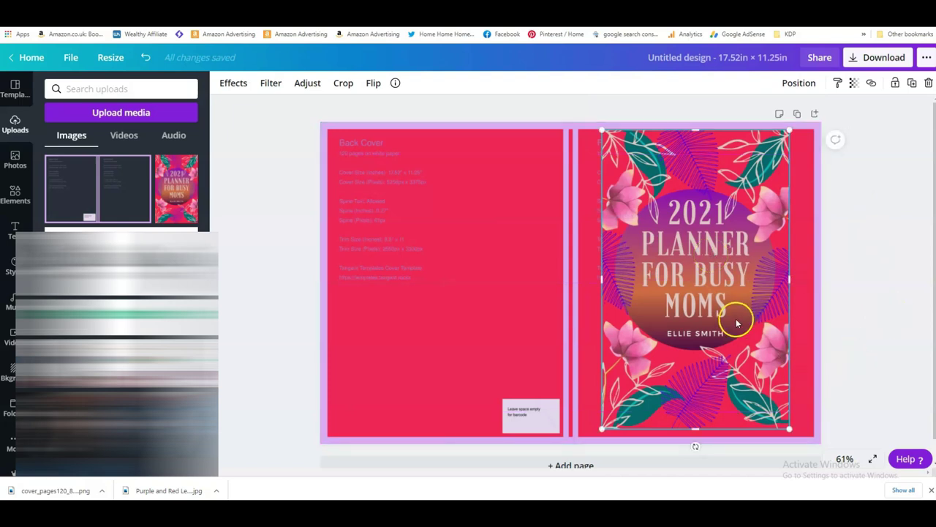
left_click_drag(727, 314, 728, 323)
left_click(918, 273)
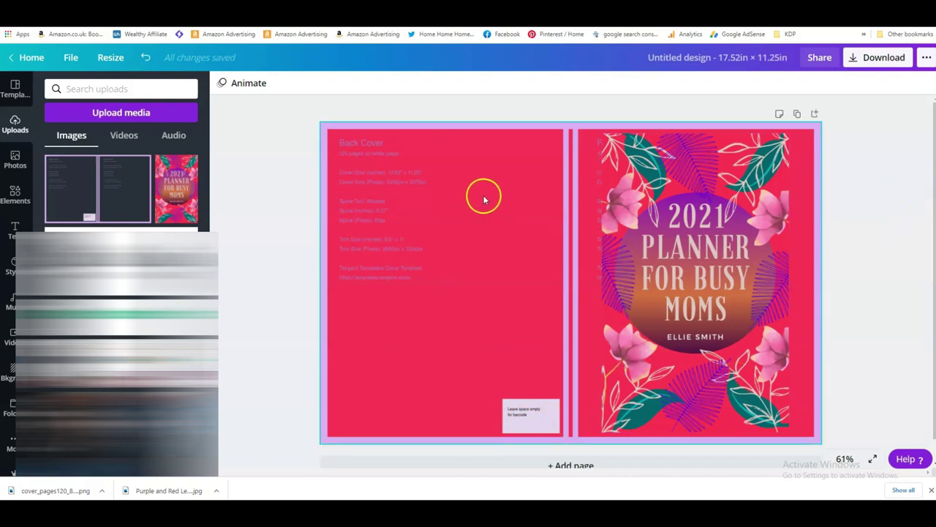
Delete the template overlay and set the page background to the magenta purple from the cover's photo colours.
left_click(504, 151)
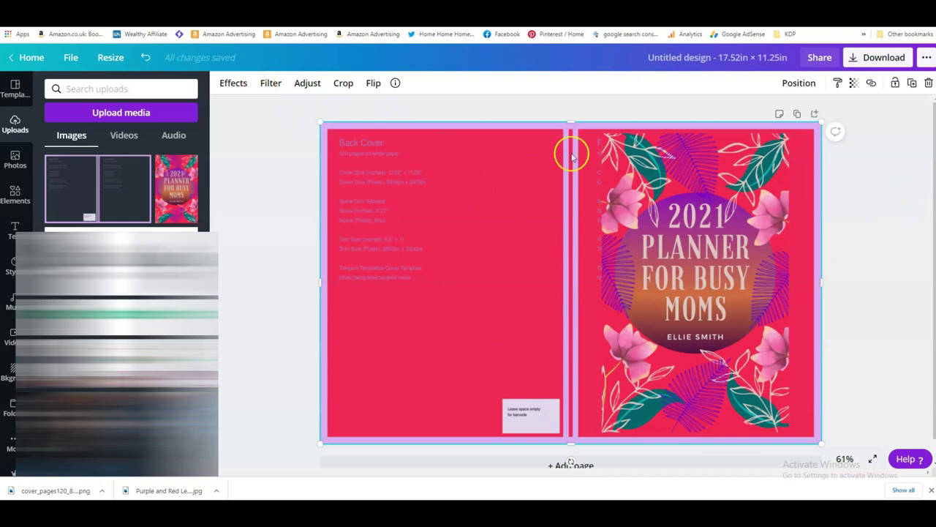
left_click_drag(556, 158, 286, 457)
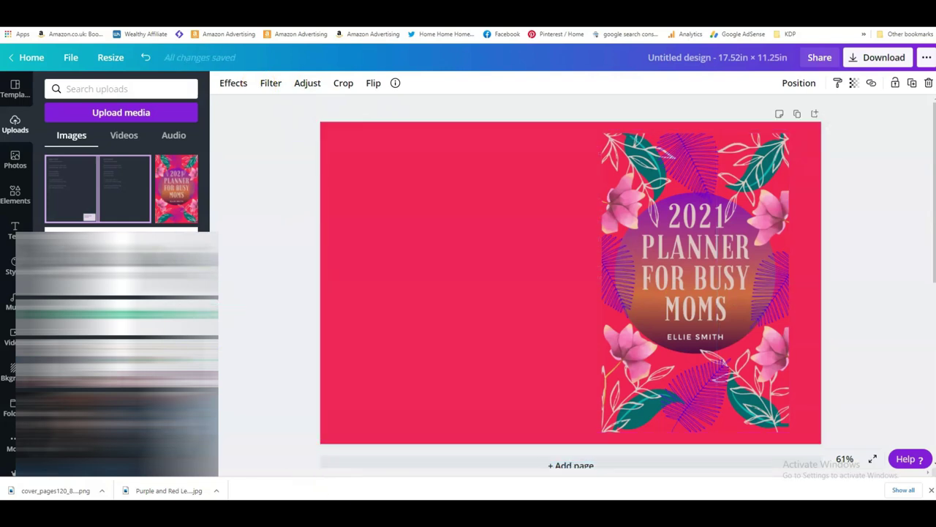
left_click(333, 144)
left_click(221, 82)
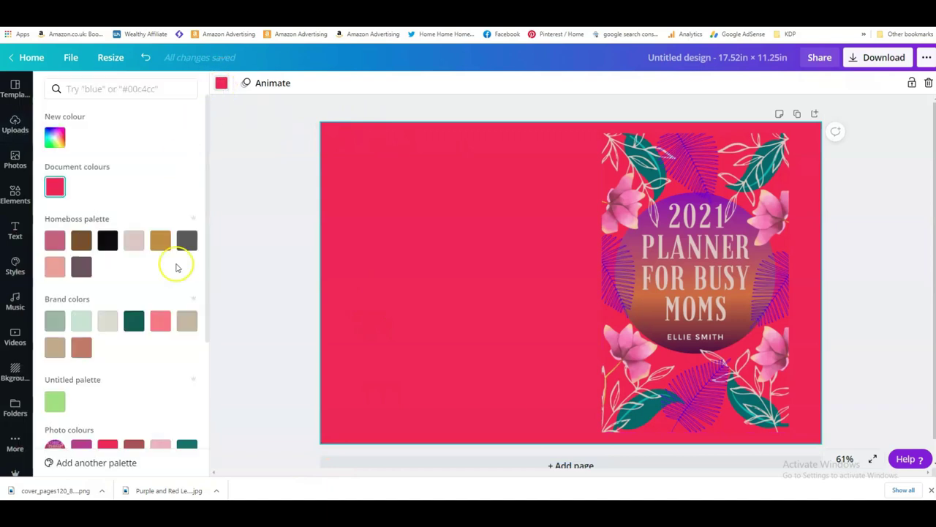
scroll(162, 314, "down", 2)
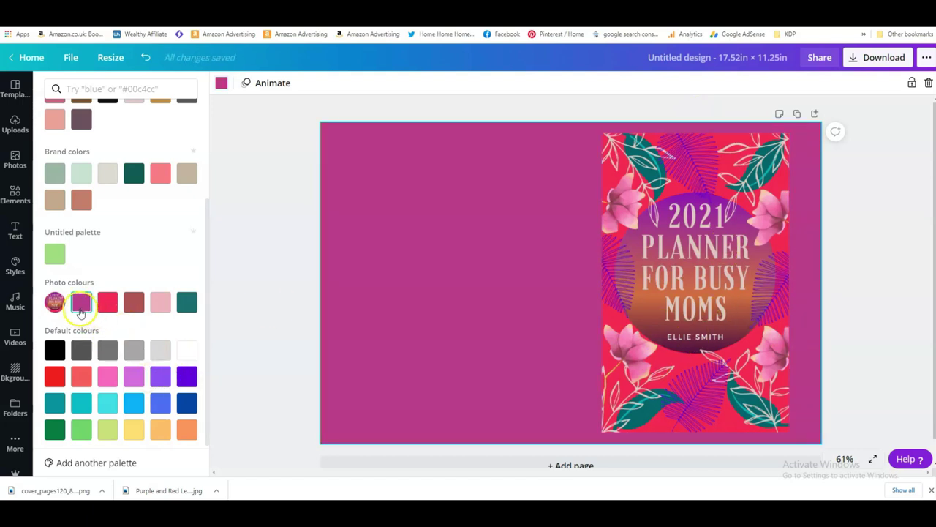
Overlay the print-ready template across the full page again to check the margins around the cover, and delete it.
left_click(16, 125)
left_click(73, 188)
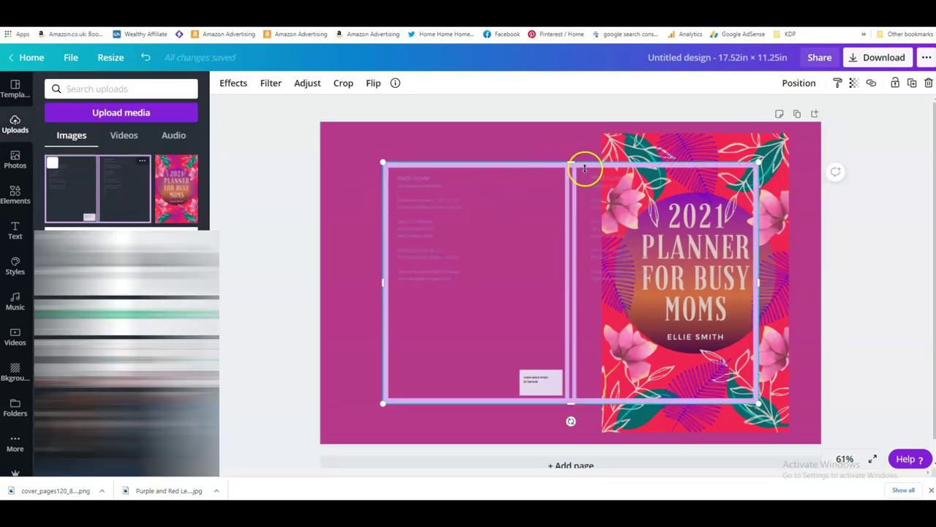
left_click_drag(759, 161, 821, 124)
left_click_drag(386, 401, 320, 444)
left_click(891, 308)
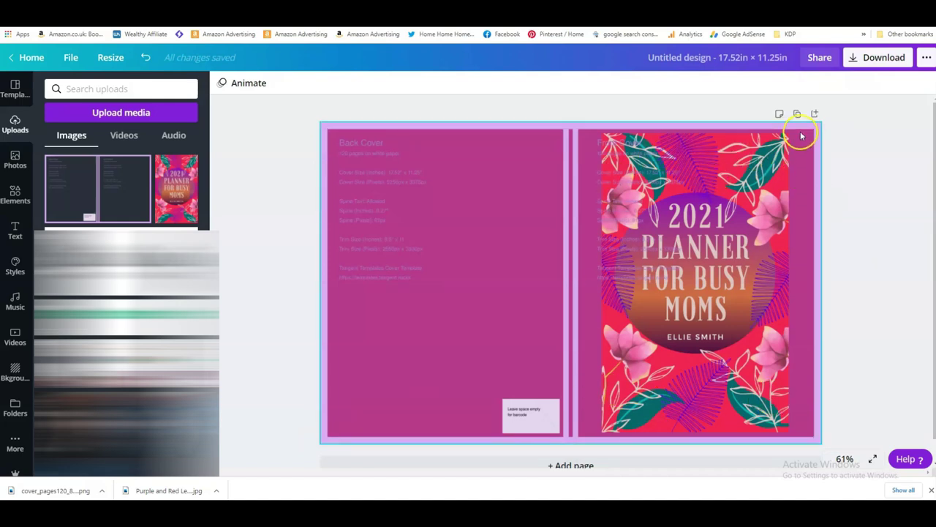
left_click(767, 174)
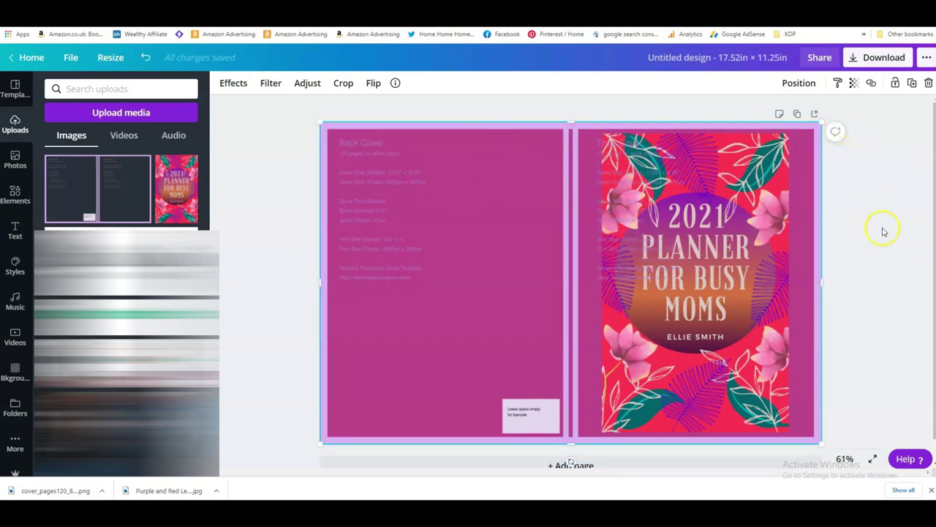
key("Delete")
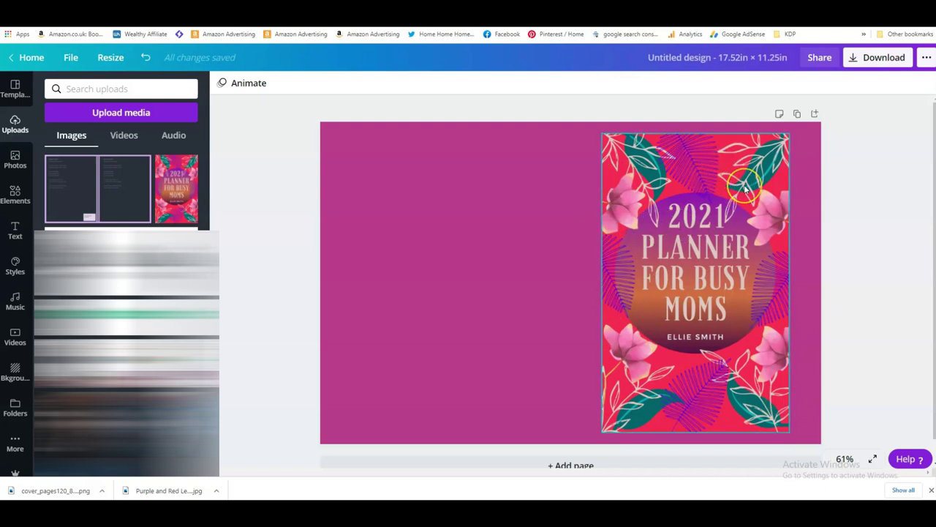
Enlarge and stretch the planner cover image to span the page's full height from the spine to the outer right edge.
left_click(559, 202)
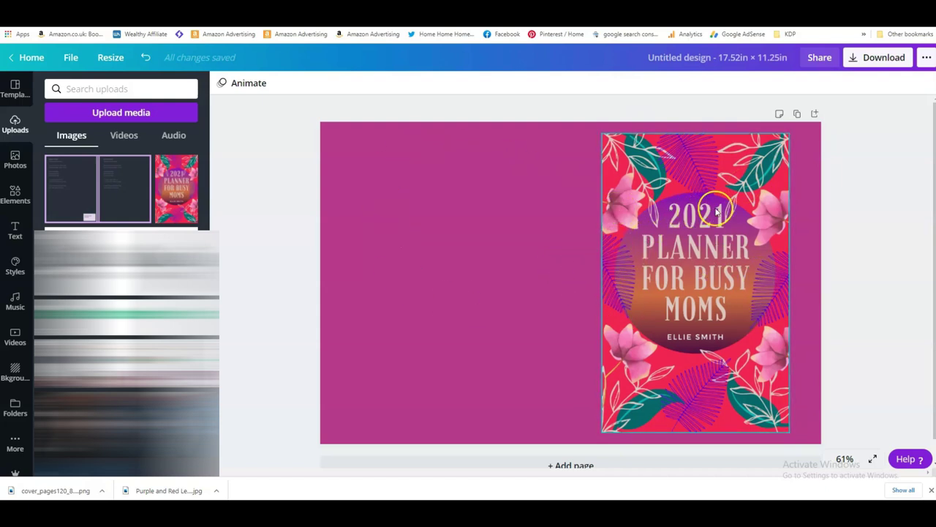
left_click_drag(757, 187, 726, 193)
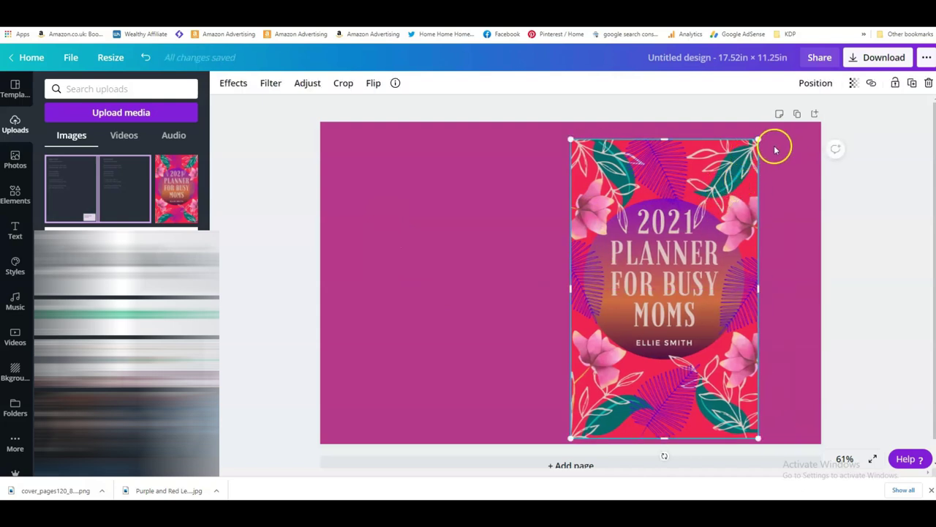
left_click_drag(757, 142, 781, 136)
left_click_drag(721, 282, 744, 286)
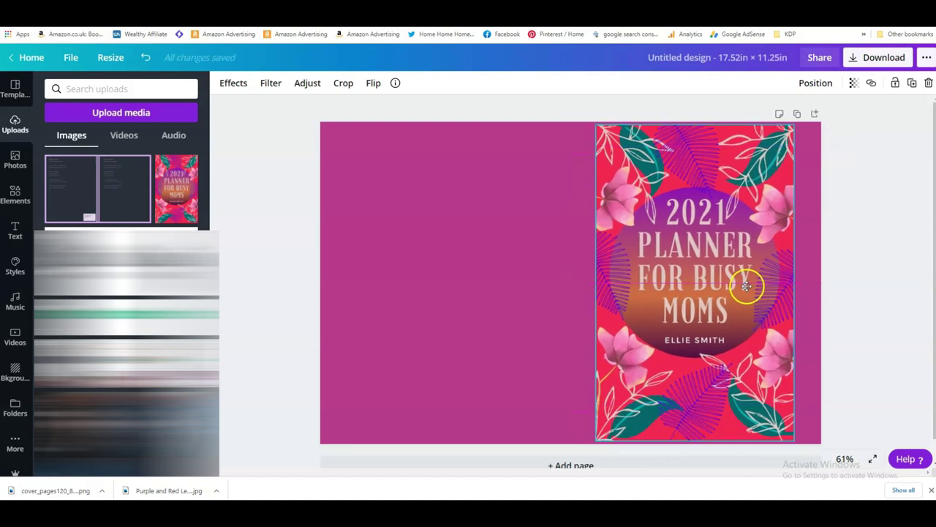
left_click_drag(793, 127, 804, 111)
left_click_drag(797, 277, 820, 277)
mouse_move(593, 276)
left_mouse_down()
mouse_move(545, 279)
mouse_move(608, 278)
mouse_move(578, 281)
left_mouse_up()
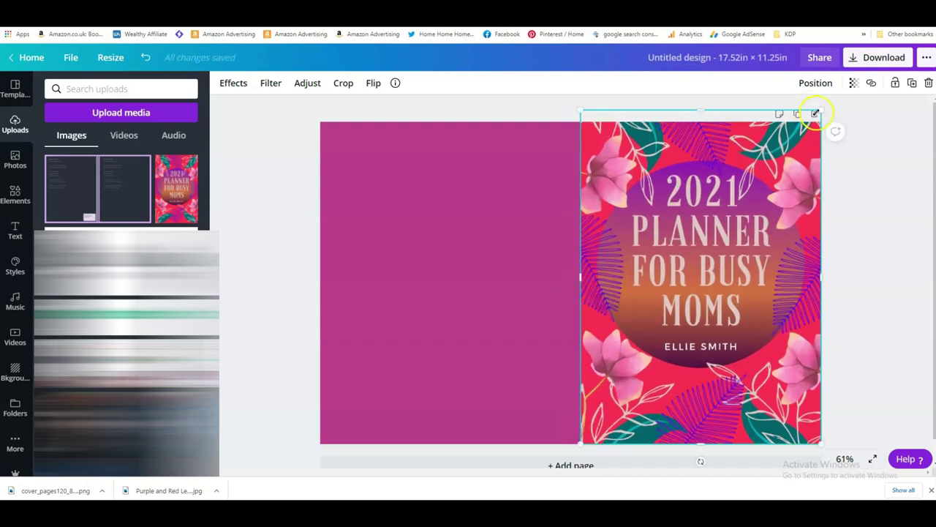
left_click_drag(816, 113, 817, 120)
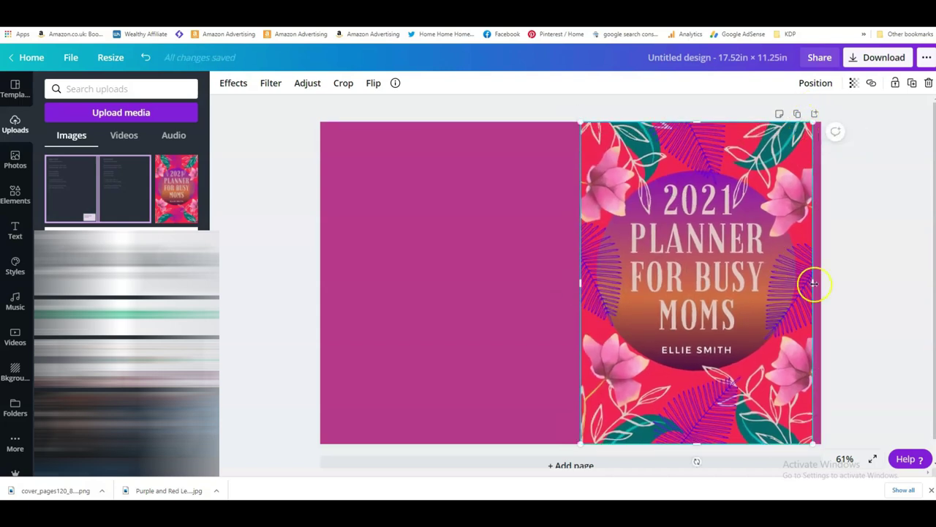
left_click_drag(820, 282, 821, 282)
mouse_move(583, 286)
left_mouse_down()
mouse_move(554, 285)
mouse_move(590, 287)
mouse_move(575, 286)
left_mouse_up()
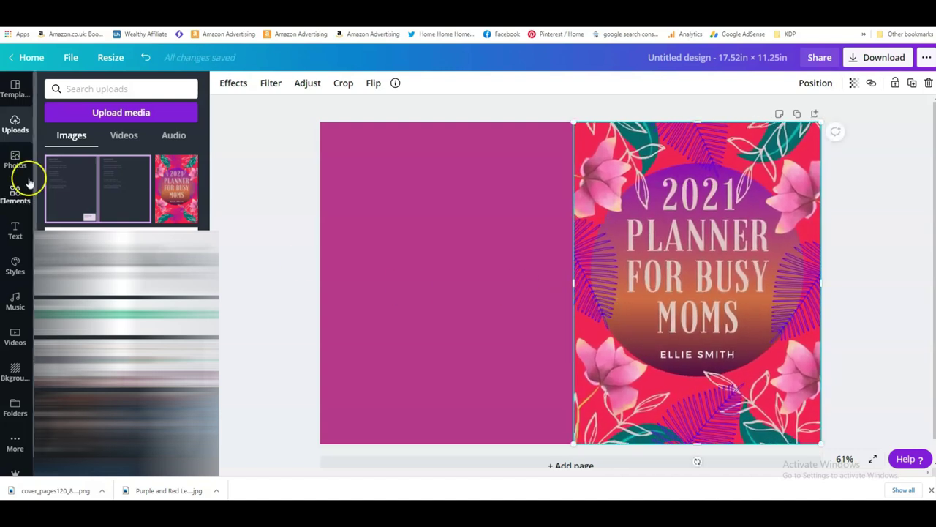
Check the enlarged front cover against the print-ready template stretched over the whole page, and remove the template.
left_click(101, 194)
left_click_drag(376, 157, 317, 120)
left_click_drag(755, 398, 821, 444)
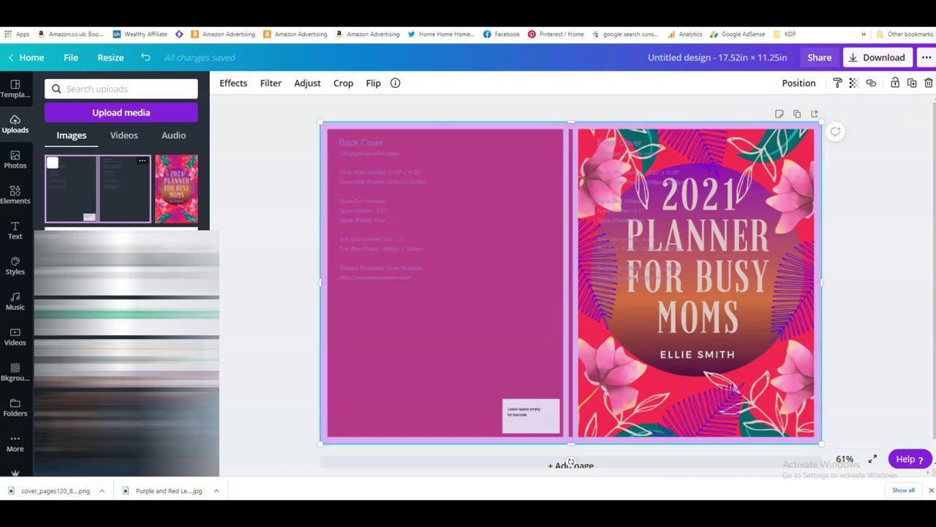
left_click(929, 82)
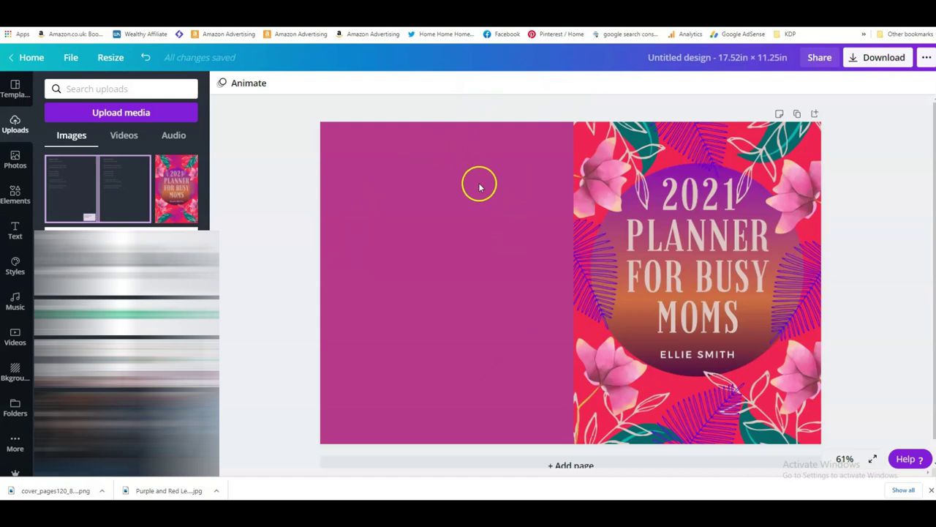
Review the file types offered for downloading the design, including PDF print, and return to the page.
left_click(867, 58)
left_click(889, 130)
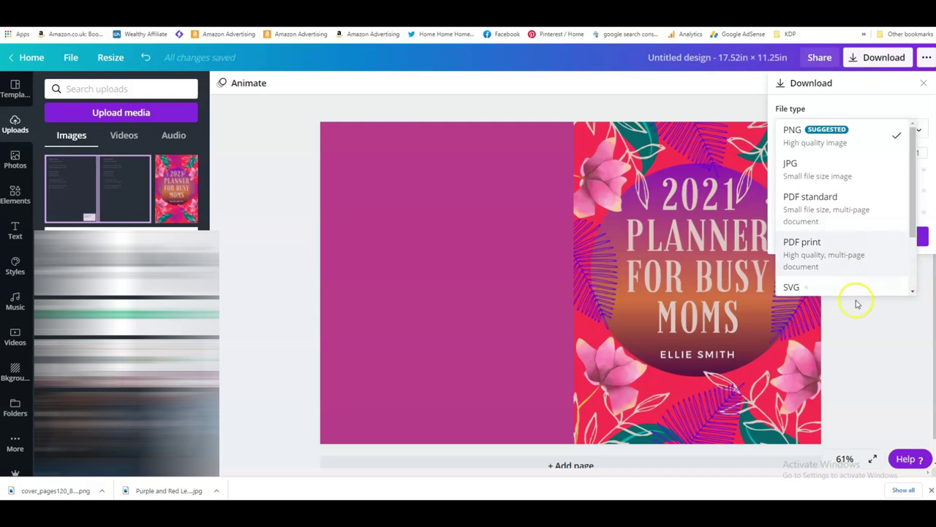
left_click(892, 333)
left_click(746, 112)
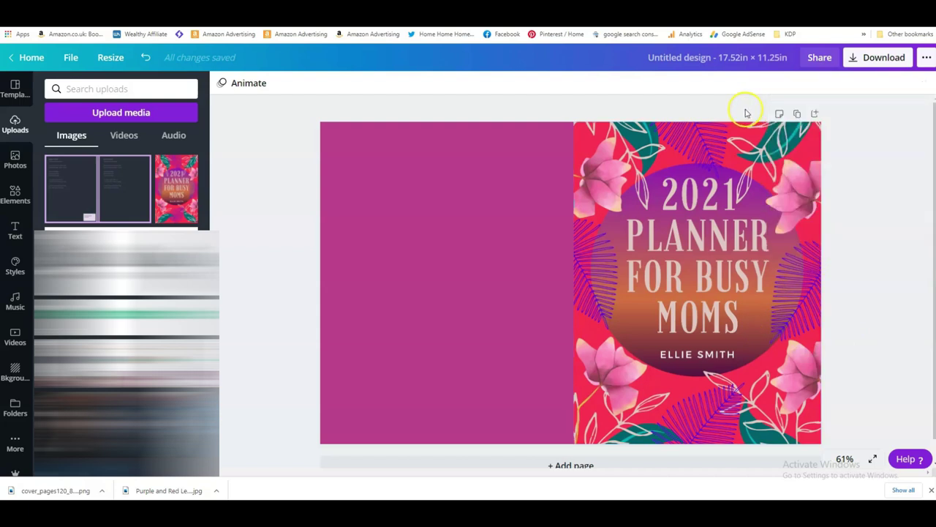
left_click(861, 93)
left_click(653, 351)
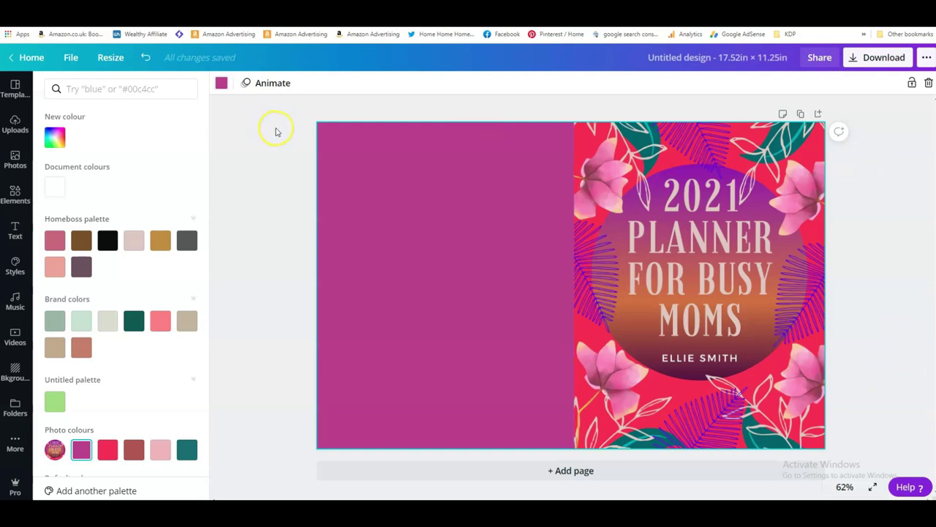
Place the uploaded "Amara the Brave" cover on the back cover half and enlarge it to nearly the full page height.
left_click(15, 123)
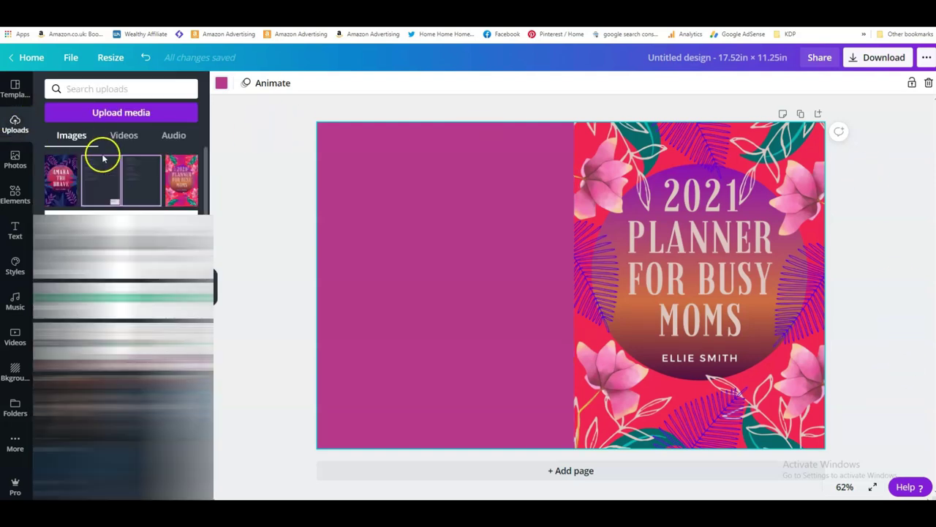
left_click(51, 176)
left_click_drag(565, 248, 438, 234)
left_click_drag(518, 156, 547, 132)
left_click_drag(373, 392, 337, 443)
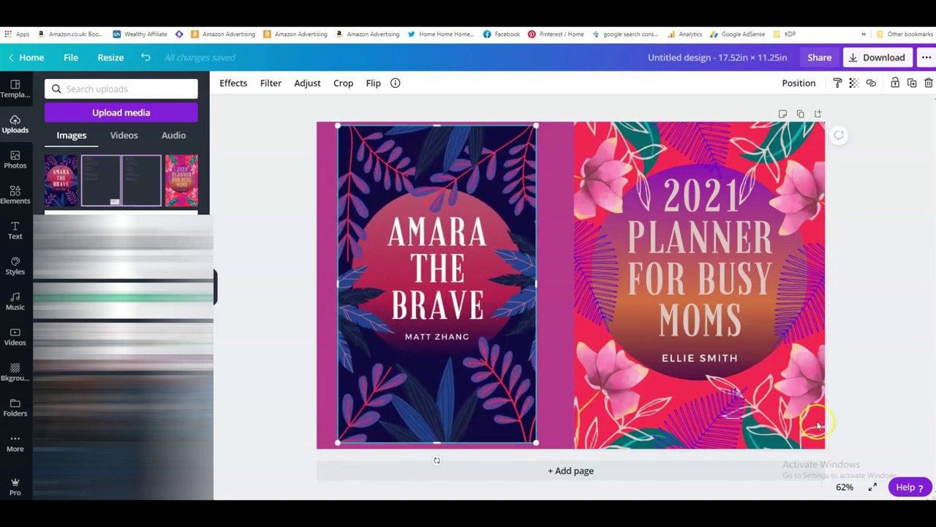